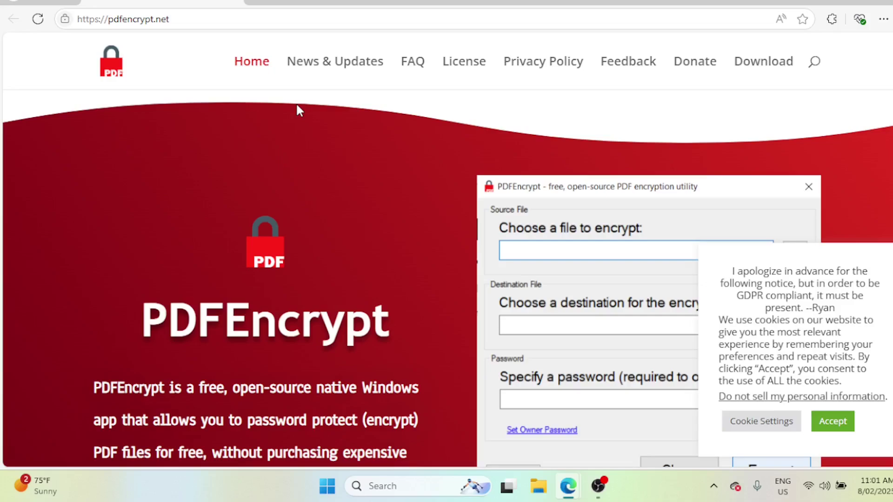
# Download the PDFEncrypt installer setup.exe from pdfencrypt.net and watch it finish in the download manager
pyautogui.scroll(-8, 297, 106)
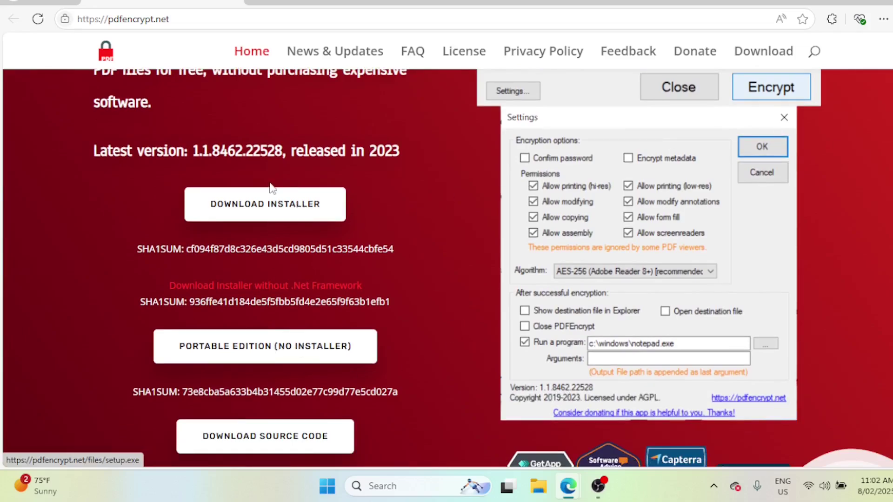
pyautogui.click(287, 217)
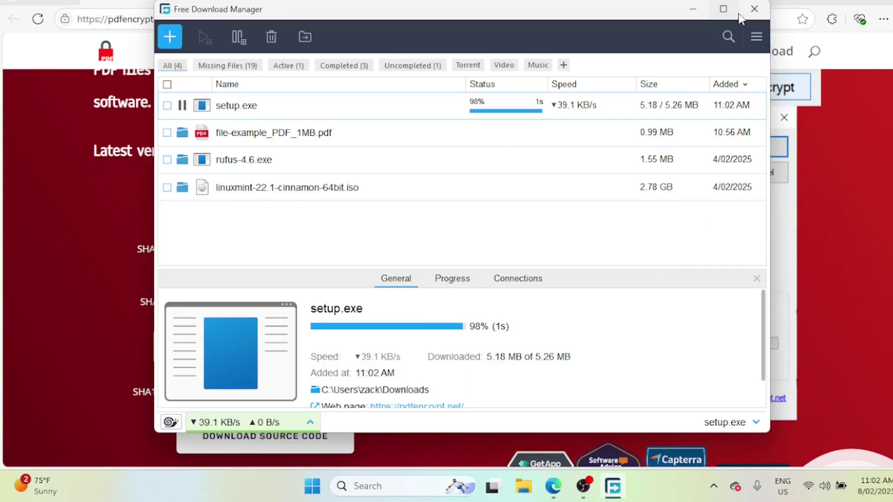
pyautogui.click(738, 14)
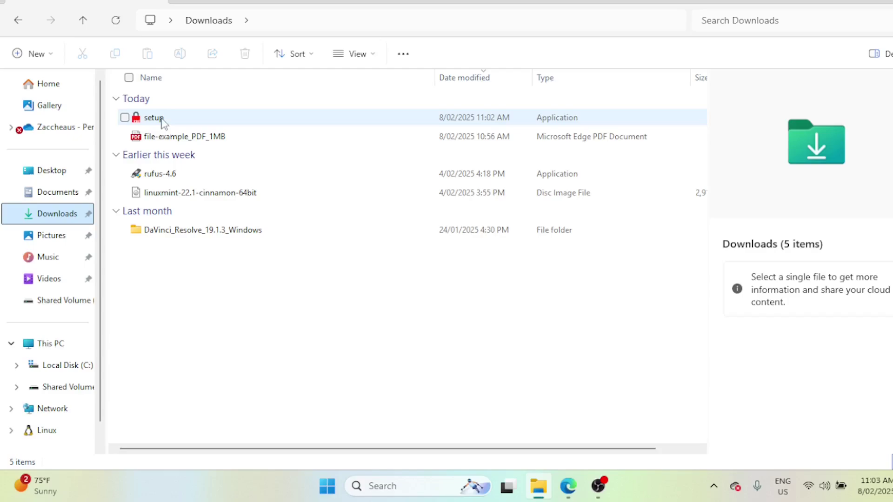
# Run setup.exe from Downloads and choose Install for me only
pyautogui.doubleClick(162, 120)
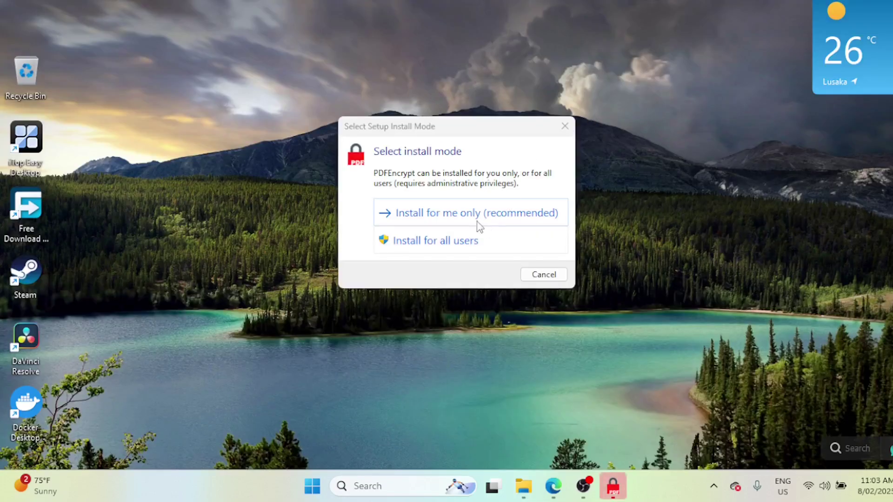
pyautogui.click(474, 212)
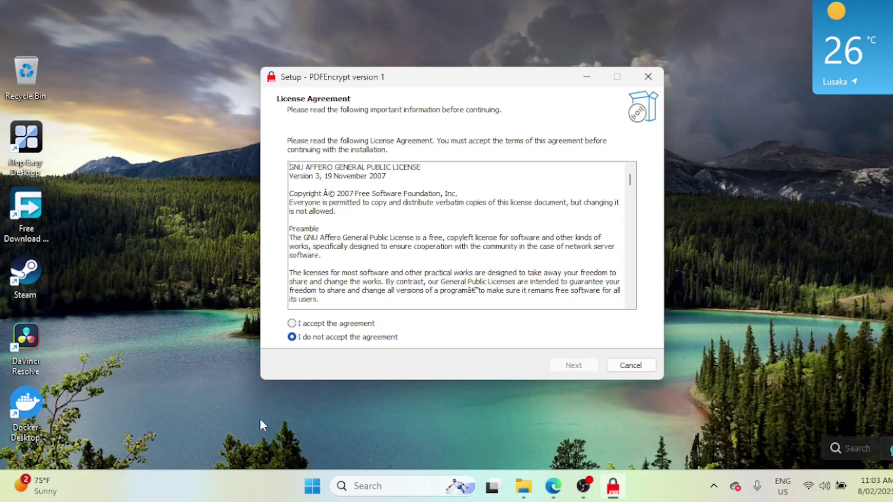
# Accept the license, keep the default location without a desktop shortcut, install and launch PDFEncrypt
pyautogui.click(324, 327)
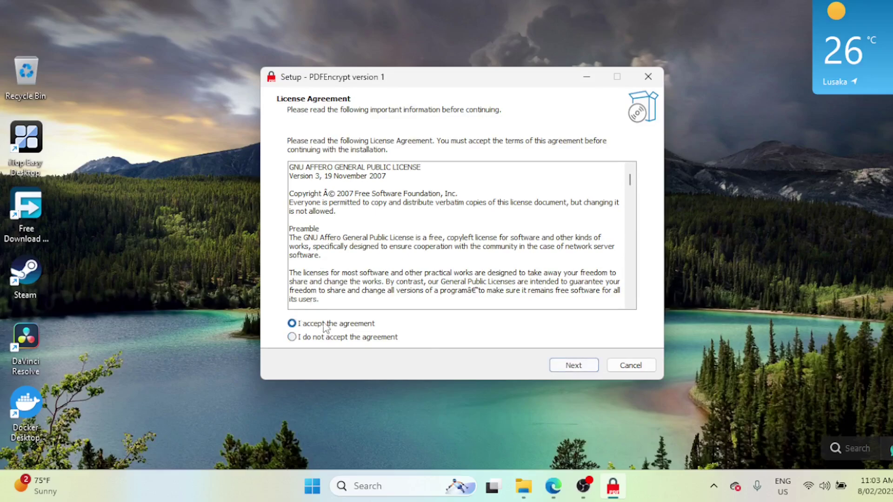
pyautogui.click(574, 367)
pyautogui.click(574, 366)
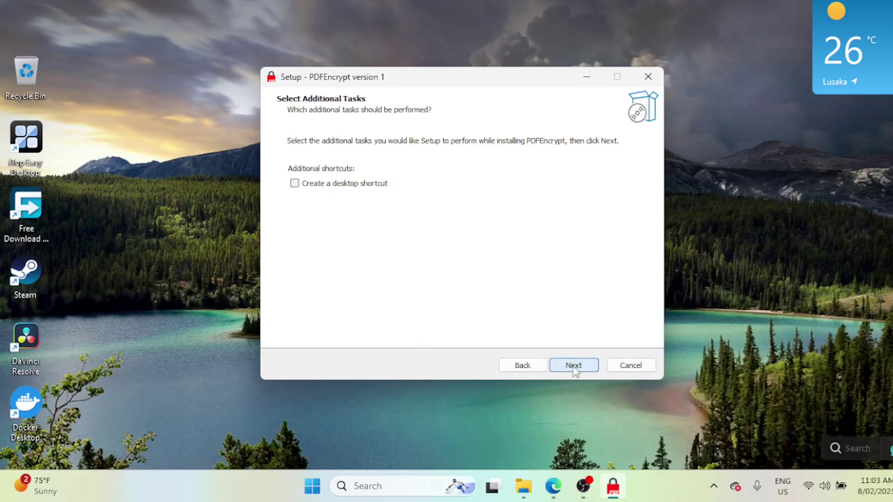
pyautogui.click(573, 367)
pyautogui.click(574, 367)
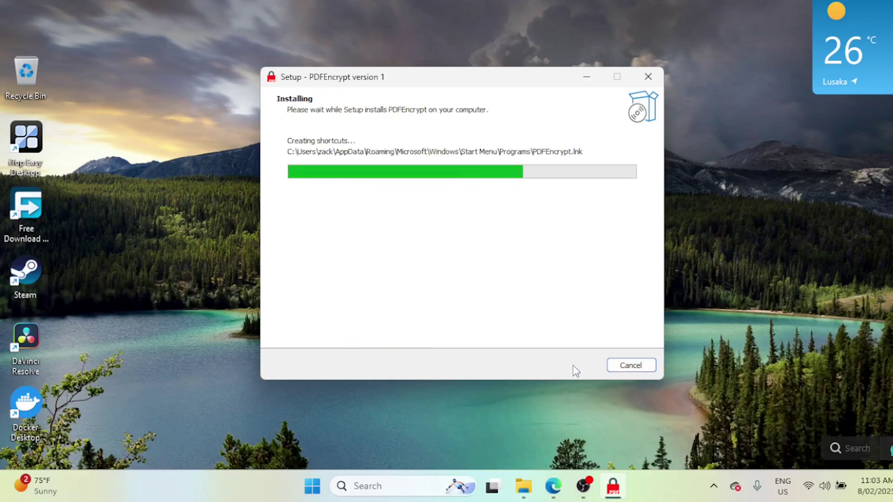
pyautogui.click(574, 366)
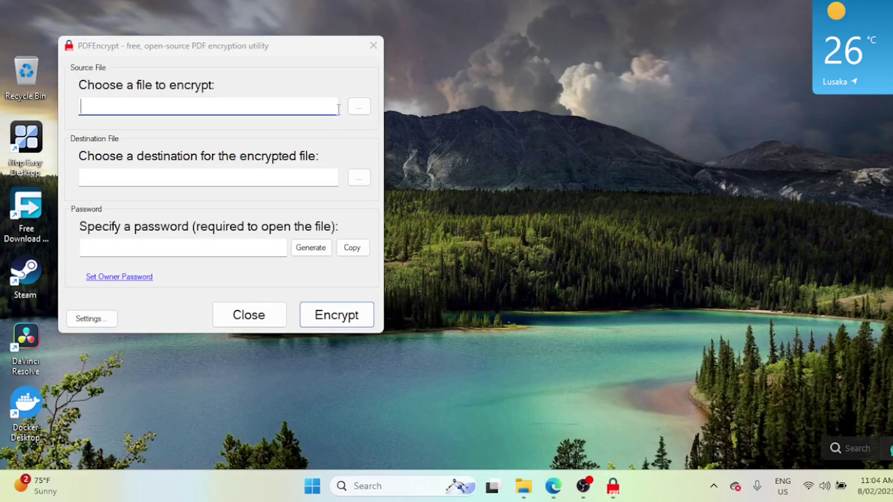
# Browse to Downloads and pick file-example_PDF_1MB as the PDFEncrypt source file
pyautogui.click(357, 110)
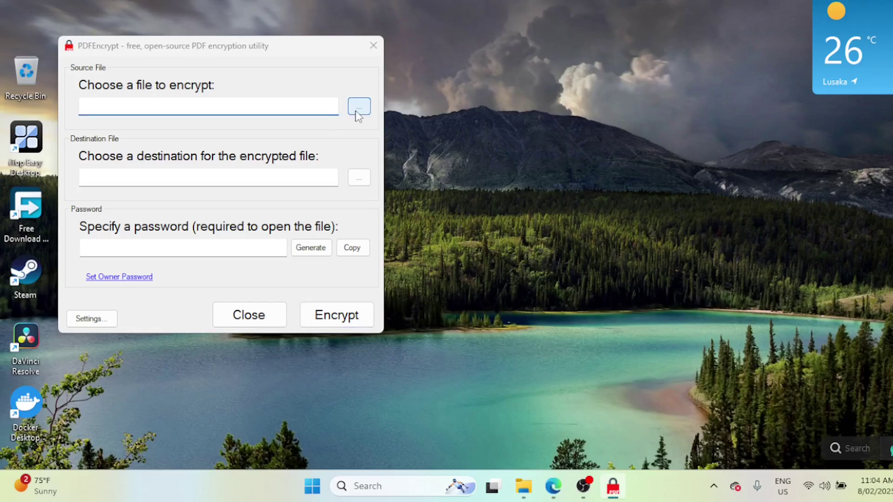
pyautogui.click(356, 110)
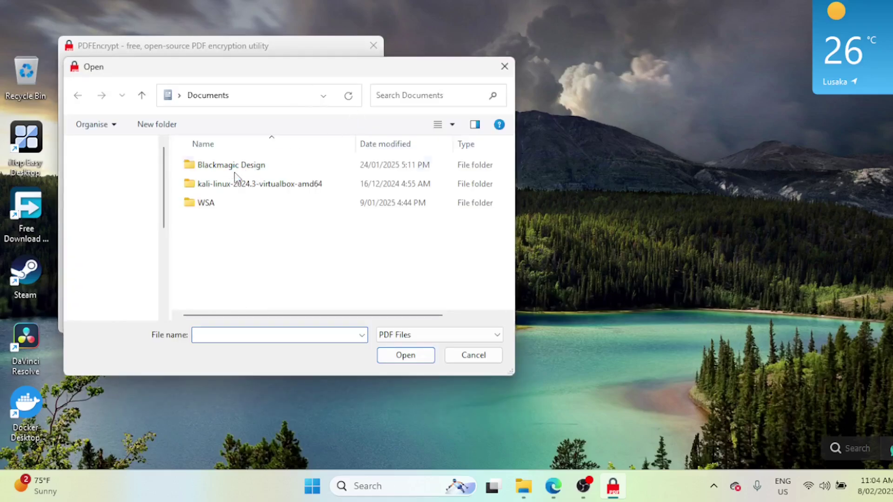
pyautogui.click(125, 237)
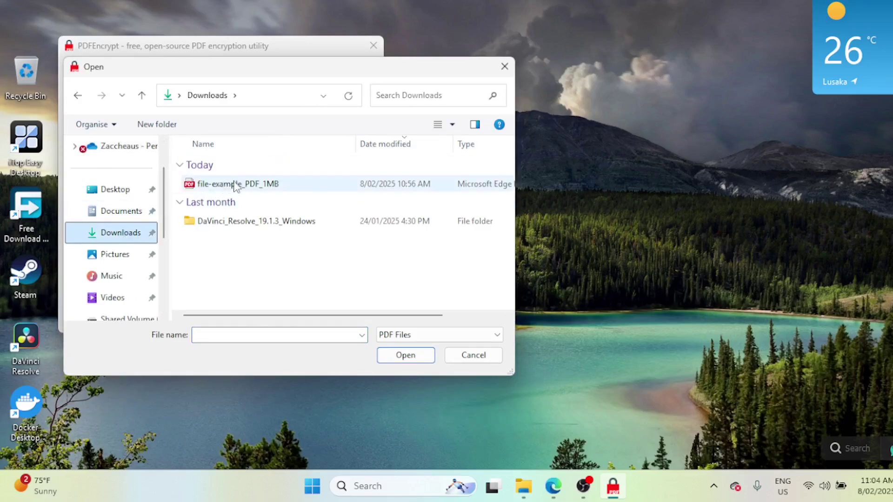
pyautogui.doubleClick(236, 184)
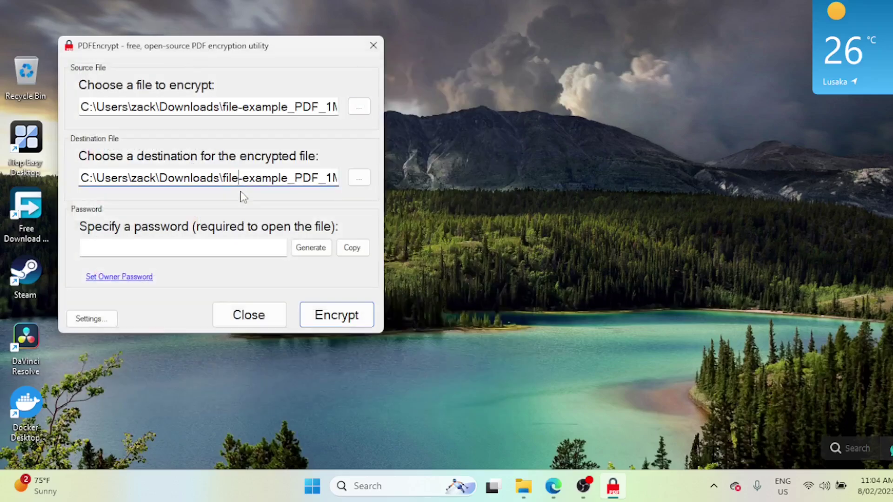
# Enter an open password, encrypt the PDF, and open Downloads to find file-example_PDF_1MB-encrypted
pyautogui.click(152, 250)
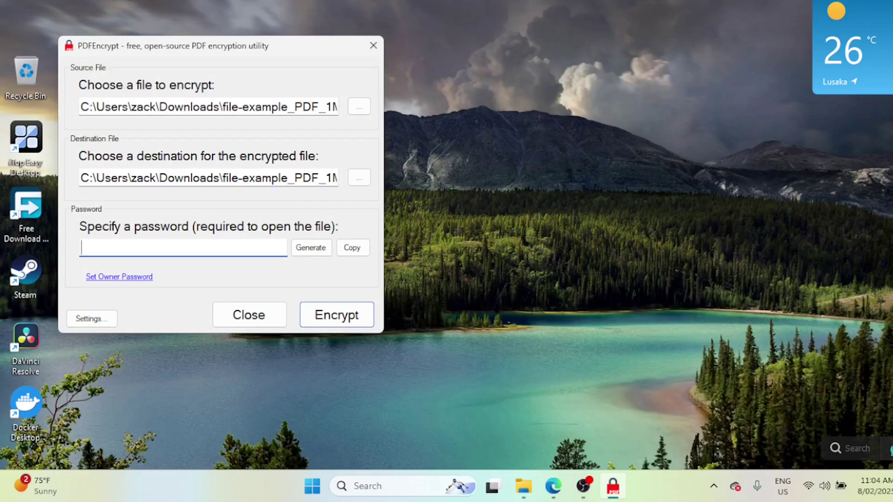
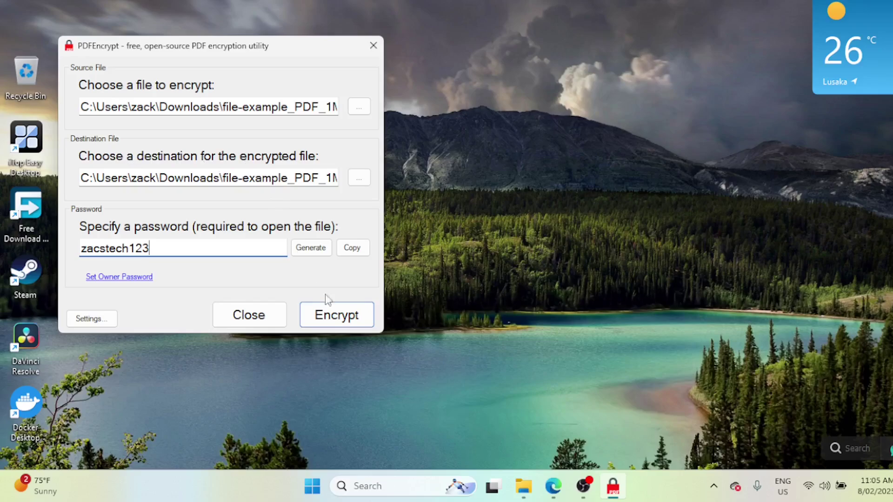
pyautogui.click(337, 319)
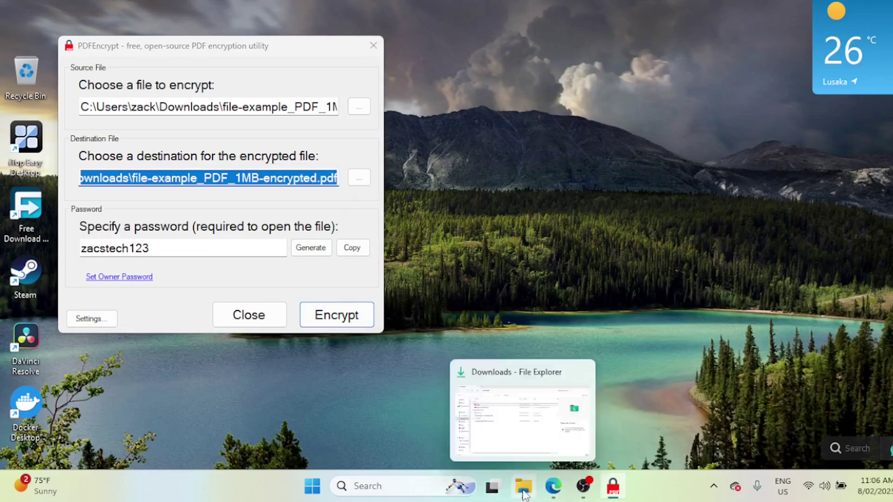
pyautogui.click(525, 486)
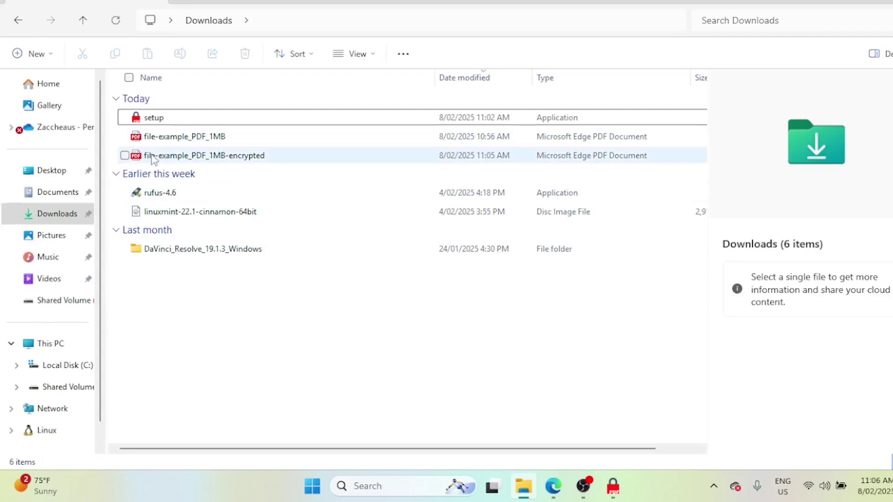
# Open file-example_PDF_1MB-encrypted in Microsoft Edge just this once
pyautogui.click(251, 158)
pyautogui.doubleClick(249, 159)
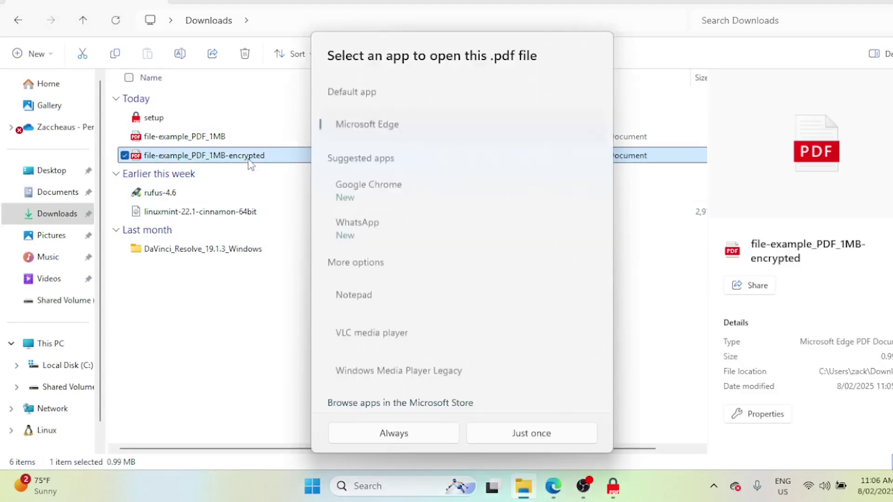
pyautogui.click(517, 430)
pyautogui.click(517, 429)
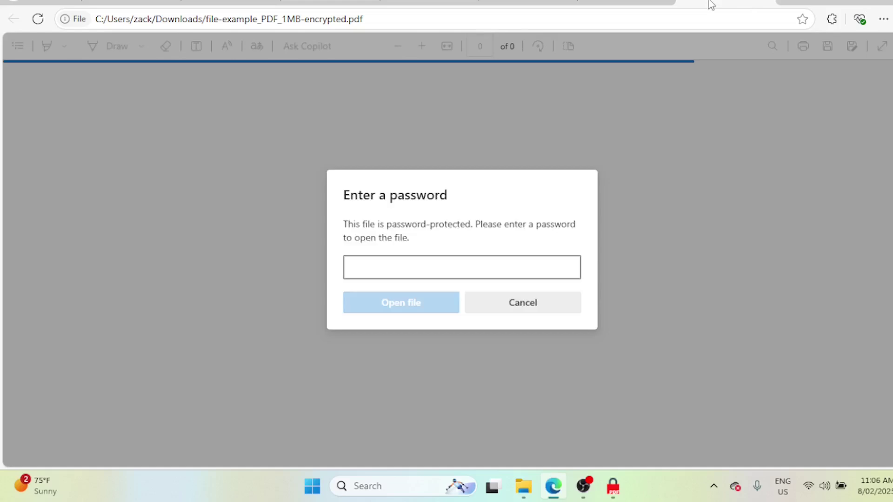
# Unlock the encrypted PDF in Edge by entering its password in the Enter a password dialog
pyautogui.rightClick(710, 4)
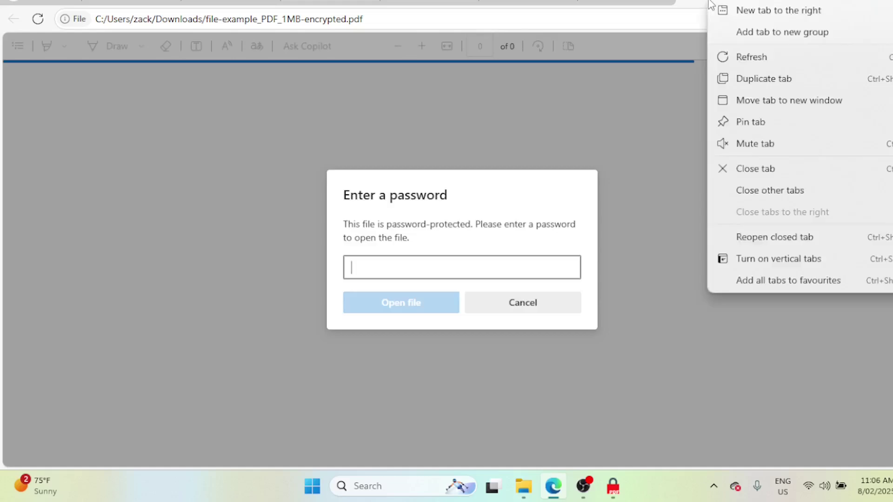
pyautogui.click(752, 101)
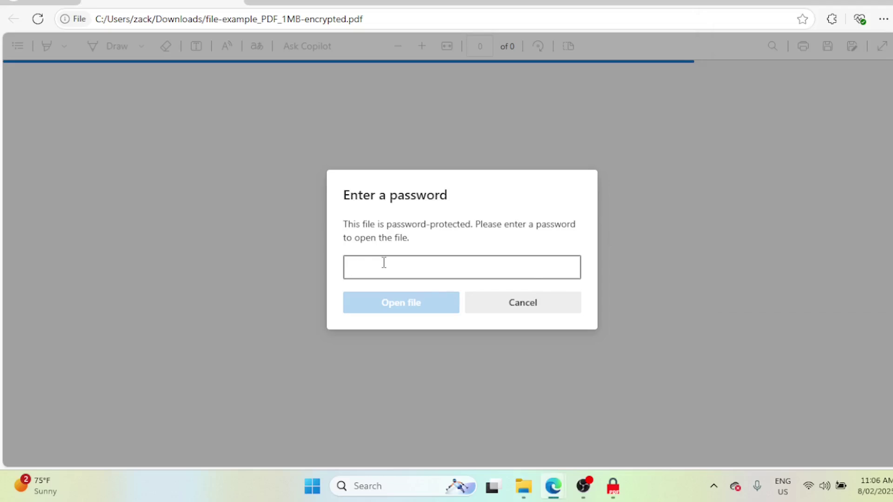
pyautogui.write('••••')
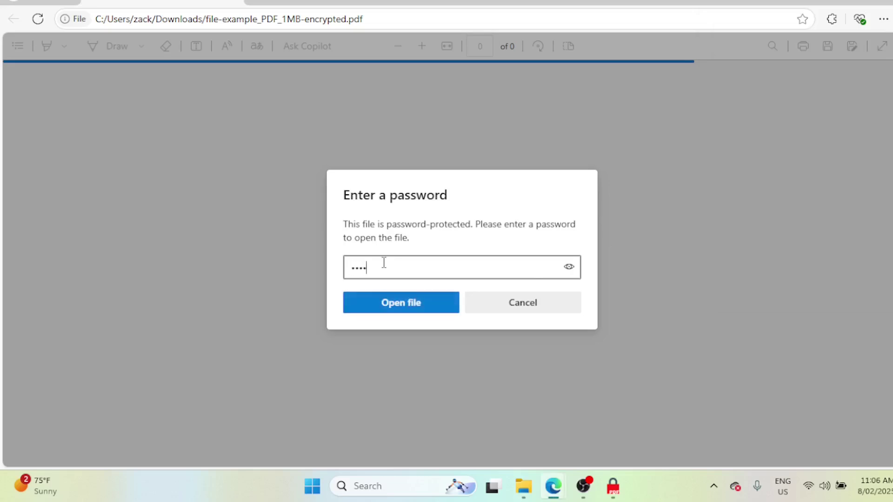
pyautogui.write('••••••••')
pyautogui.click(418, 307)
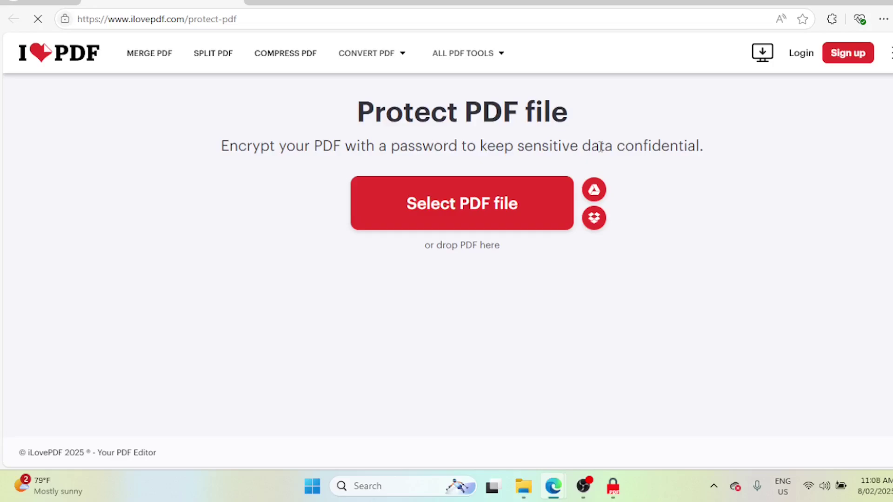
# Upload file-example_PDF_1MB-encrypted from Downloads to iLovePDF's Protect PDF tool
pyautogui.click(441, 220)
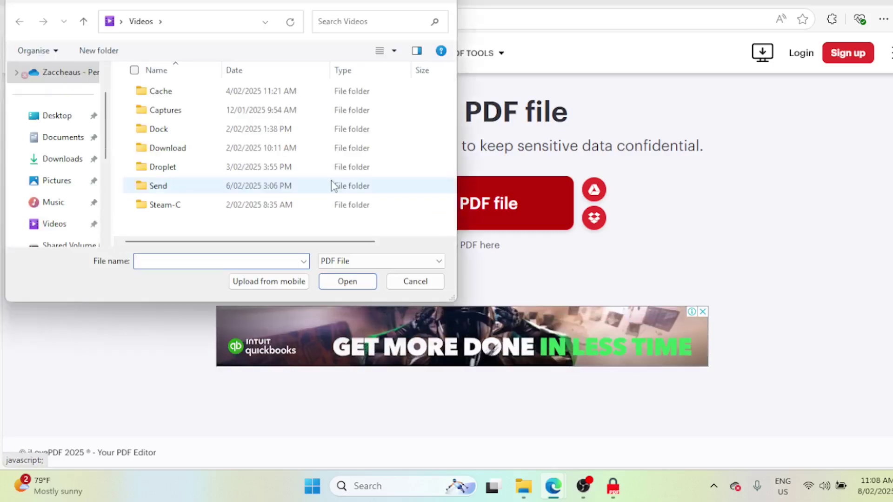
pyautogui.click(70, 163)
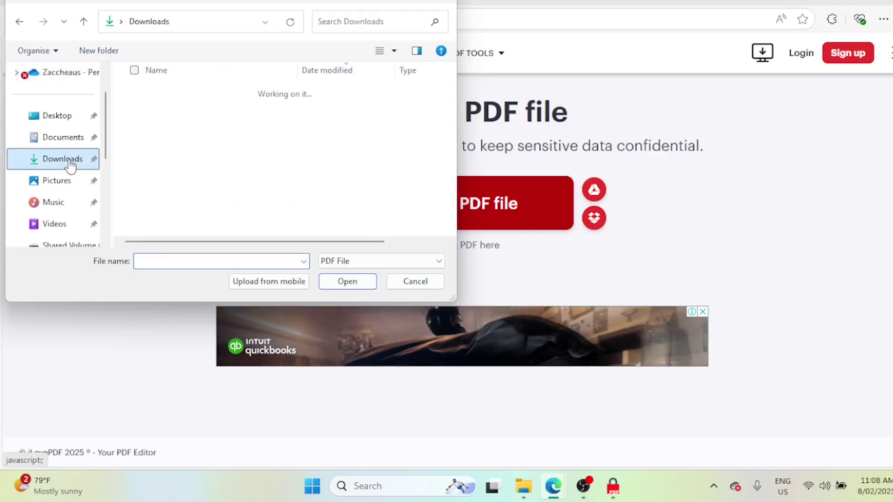
pyautogui.doubleClick(180, 112)
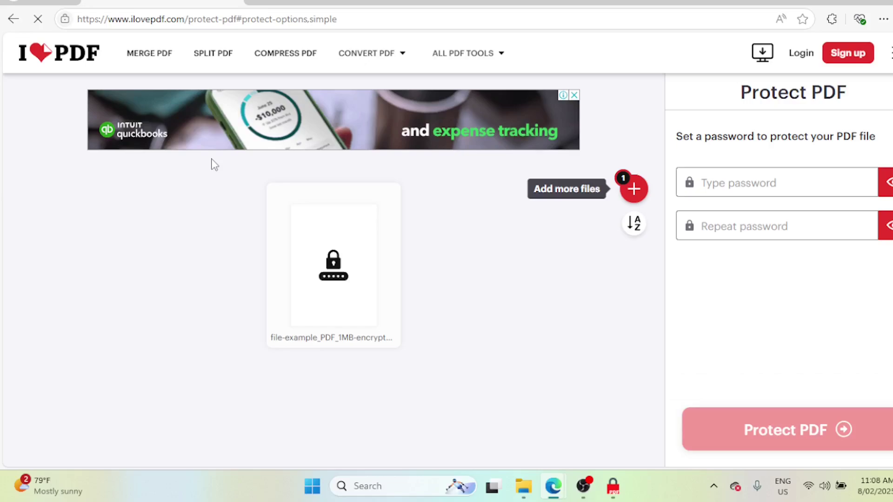
# Enter a matching password in Type password and Repeat password, then run Protect PDF
pyautogui.click(707, 183)
pyautogui.click(735, 226)
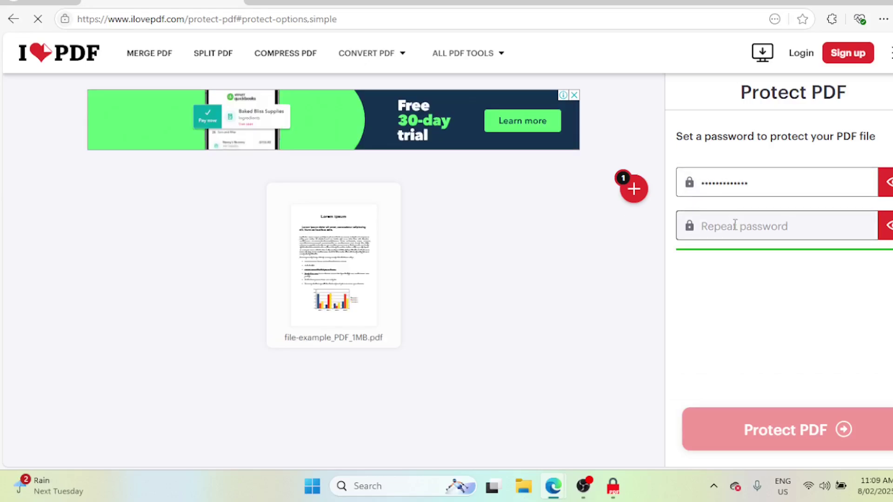
pyautogui.write('•••')
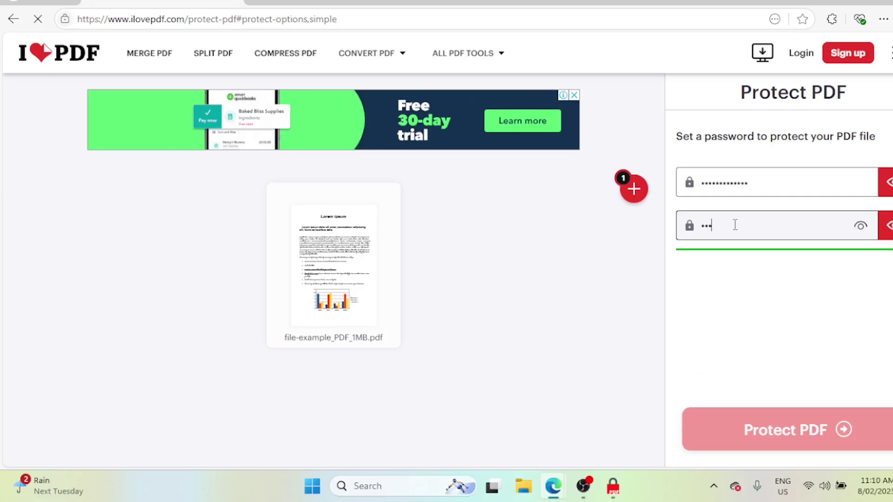
pyautogui.write('••••••••••')
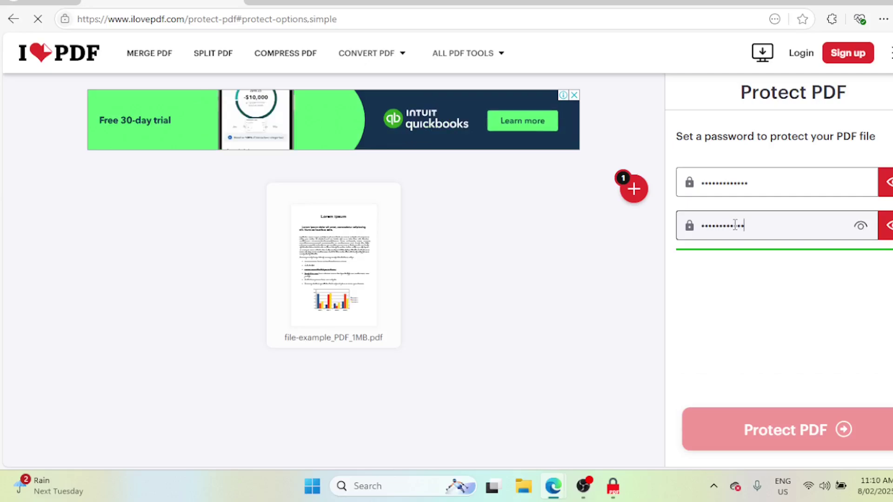
pyautogui.click(807, 353)
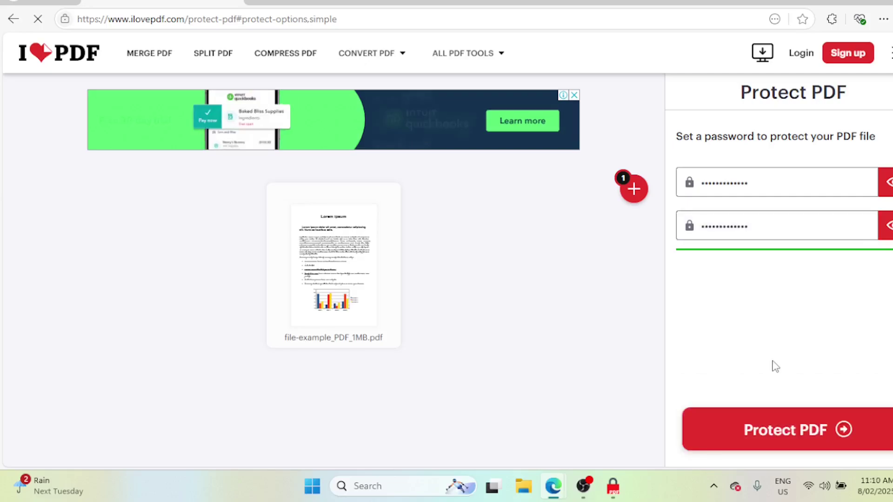
pyautogui.click(806, 434)
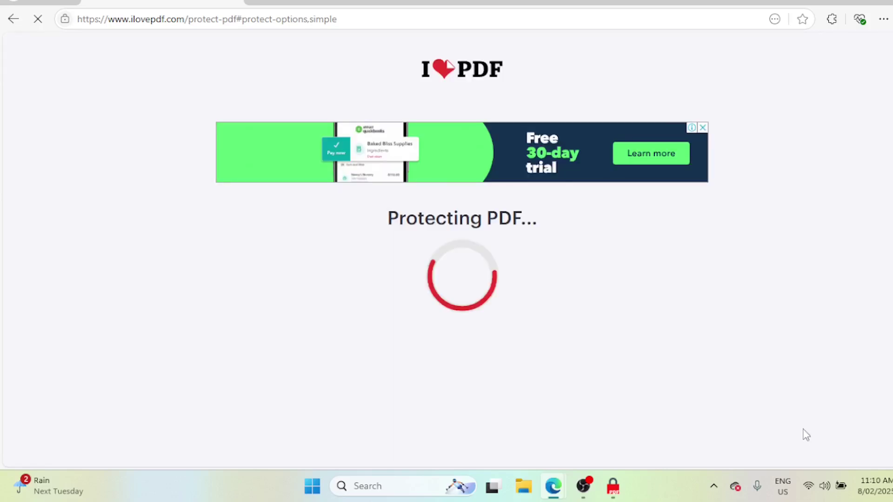